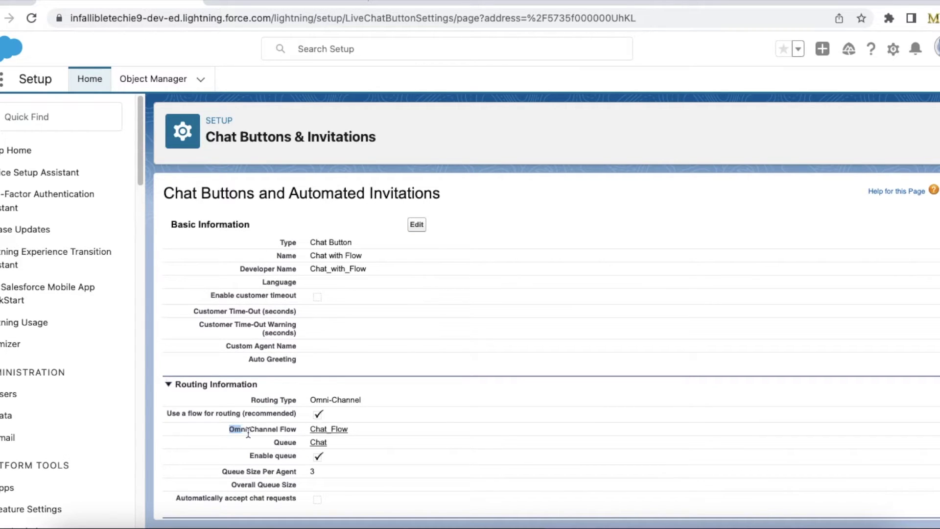
- Highlight the Omni-Channel Flow routing settings and the Chat queue name on the Chat with Flow button page
left_click_drag(230, 429, 298, 431)
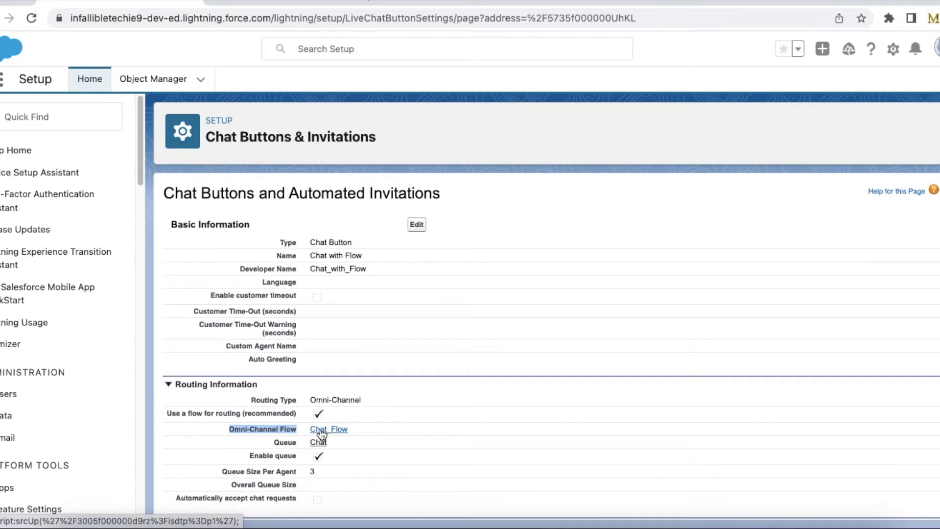
left_click_drag(169, 414, 261, 413)
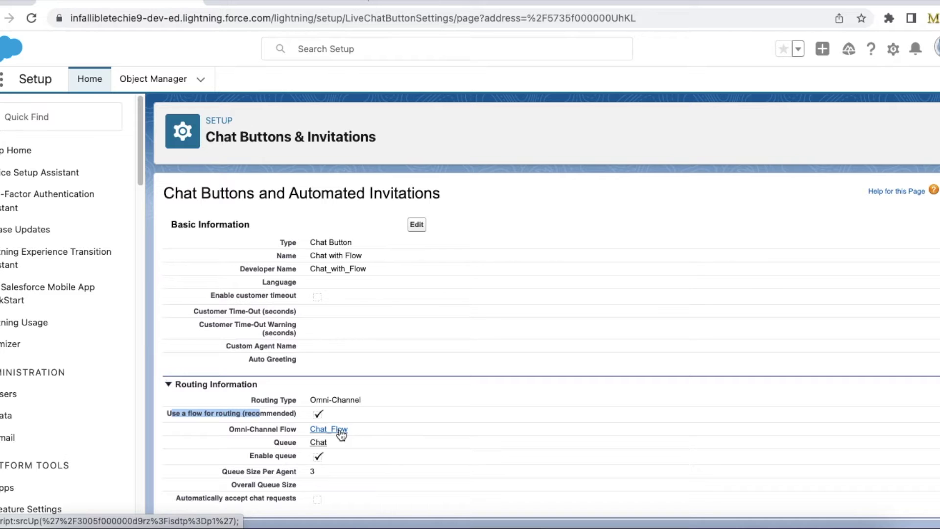
left_click_drag(344, 440, 311, 441)
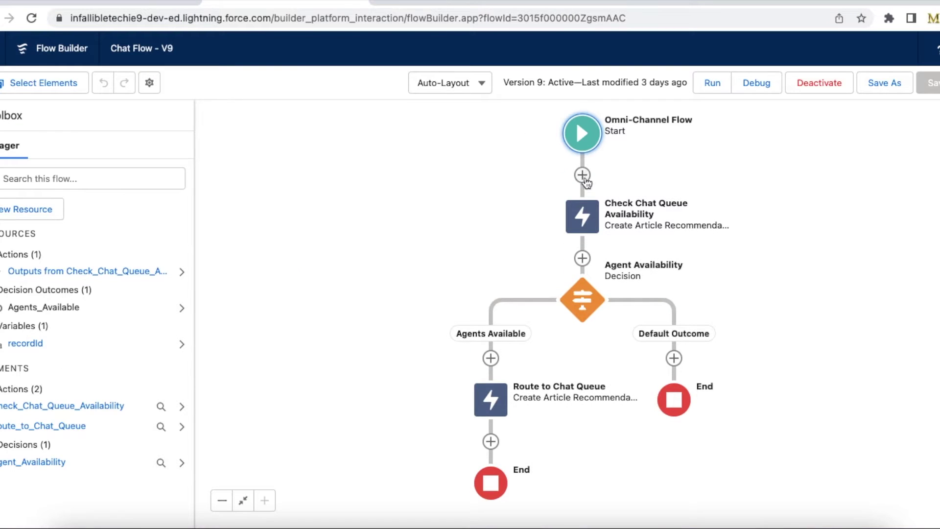
- Check which elements can follow Start, then open the Check Chat Queue Availability action
left_click(583, 177)
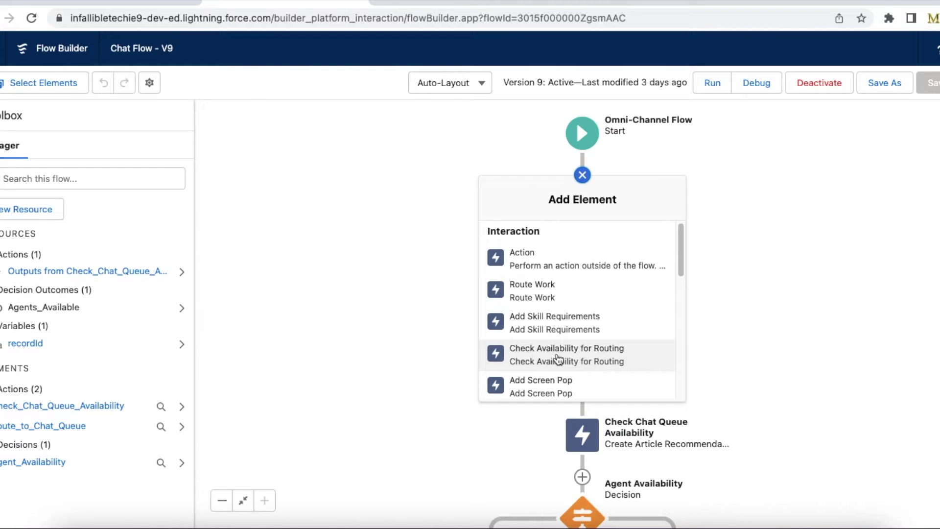
left_click(756, 316)
left_click(583, 213)
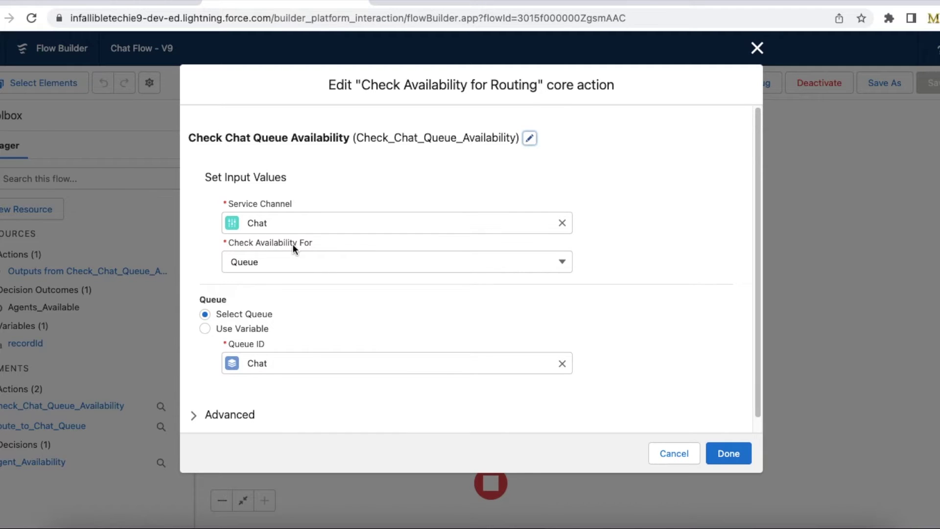
- Leave Check Availability For set to Queue and confirm the availability check settings
left_click(288, 261)
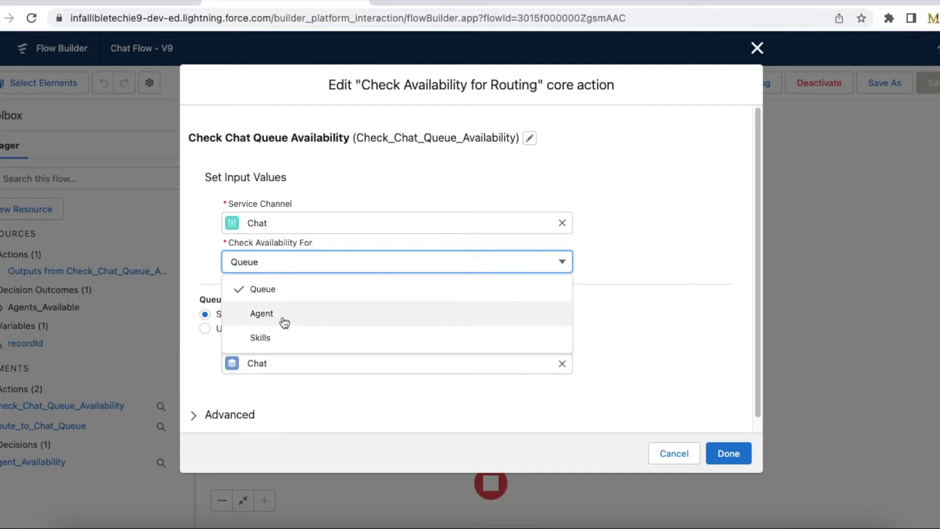
left_click(663, 277)
scroll(221, 301, "down", 1)
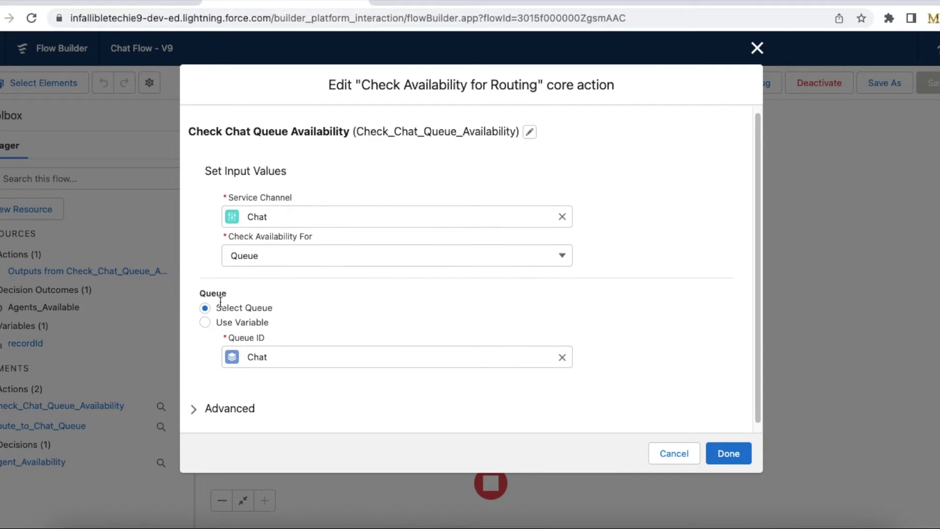
scroll(220, 302, "down", 1)
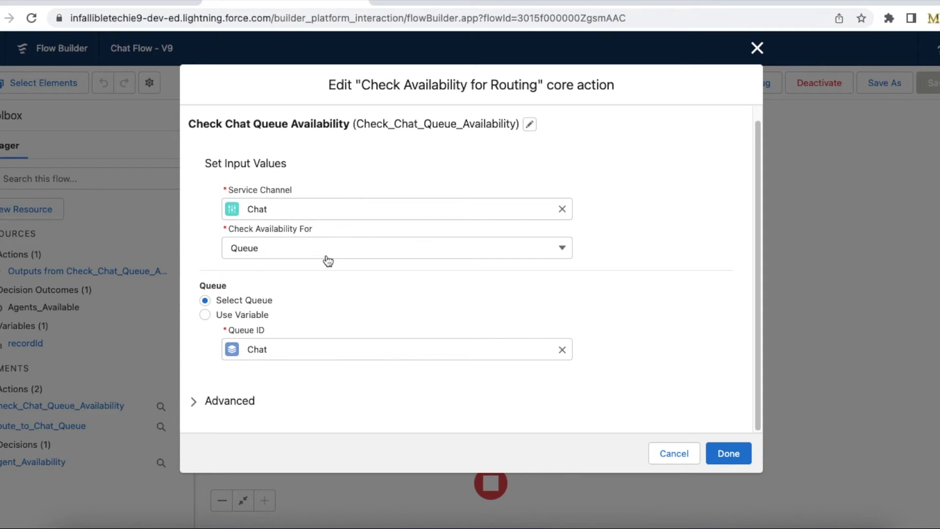
left_click(732, 453)
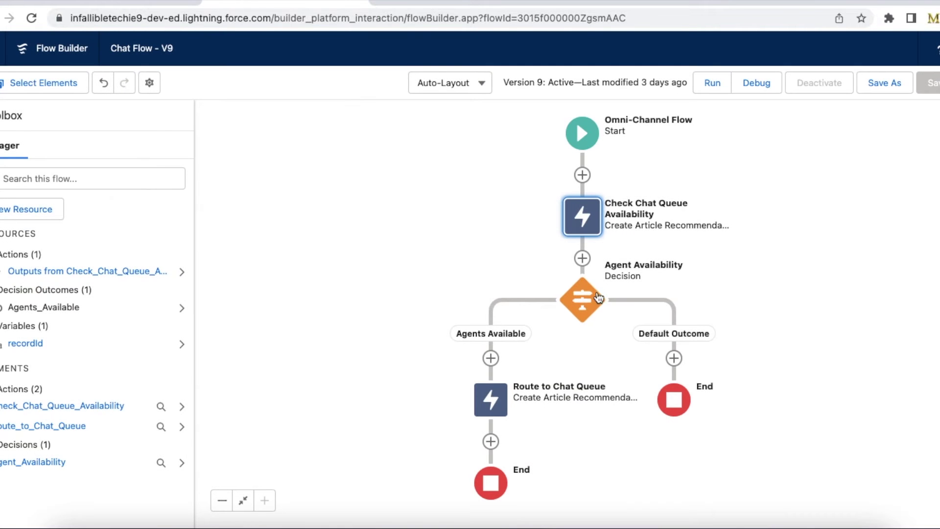
- Review the Agent Availability condition (online agents greater than 0), then open Route to Chat Queue
left_click(592, 298)
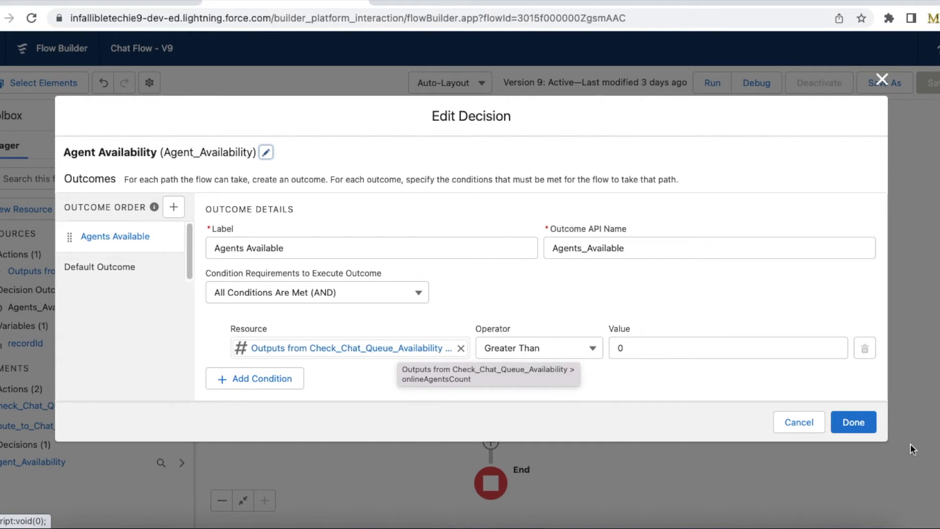
left_click(856, 420)
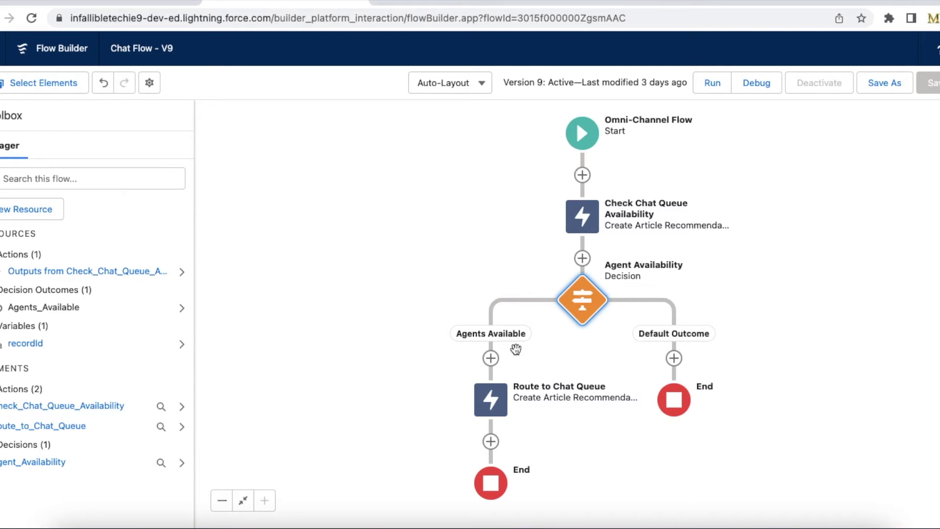
double_click(501, 393)
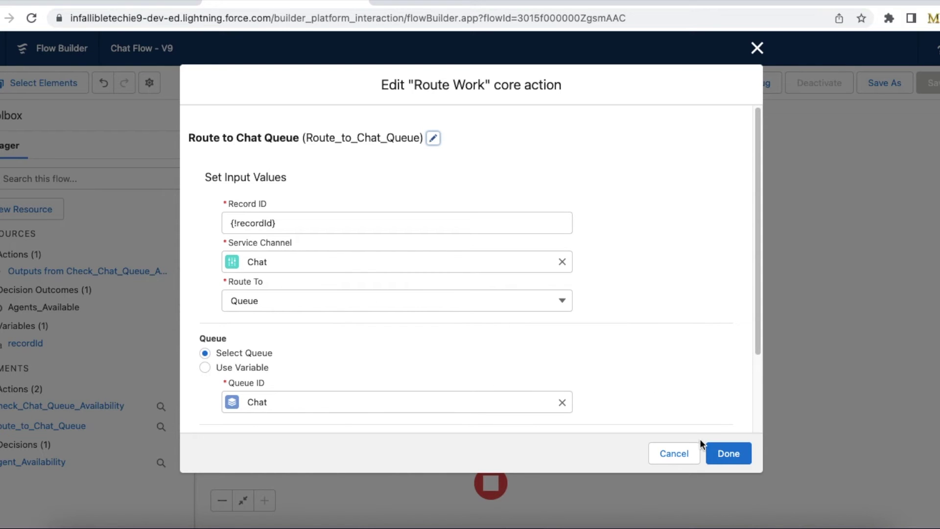
- Cancel Route to Chat Queue twice without changes, checking the addable elements after Start in between
left_click(683, 451)
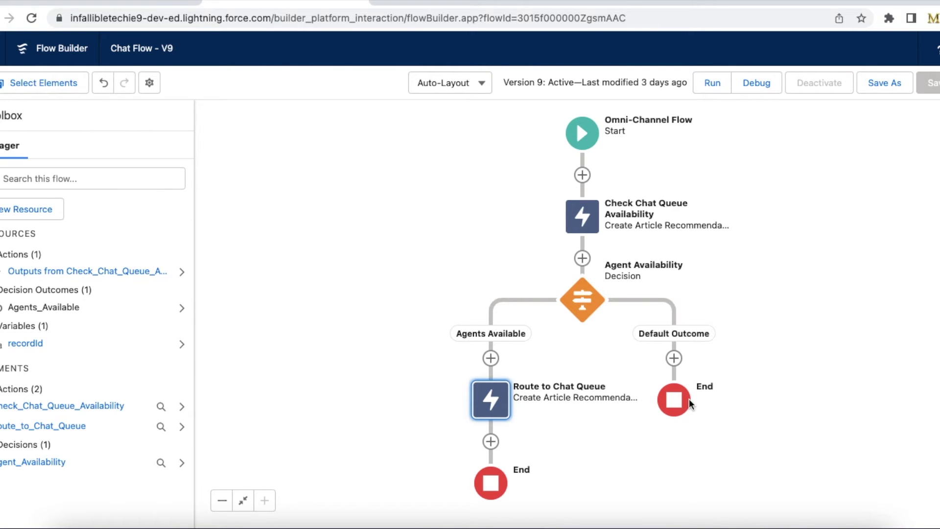
left_click(583, 174)
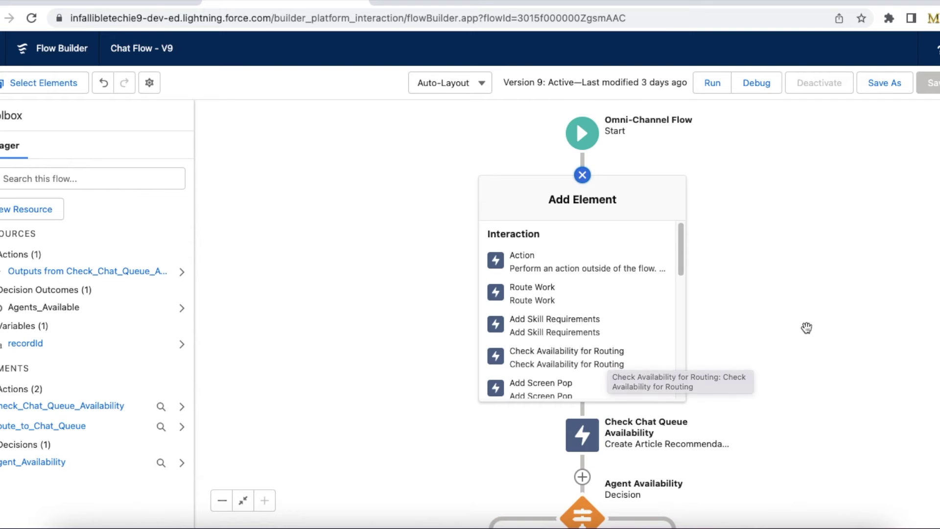
left_click(781, 331)
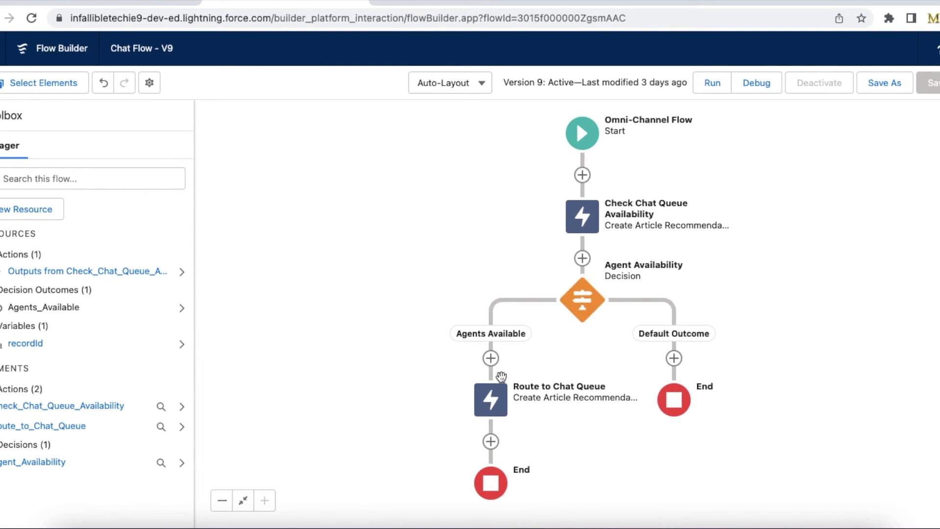
double_click(490, 399)
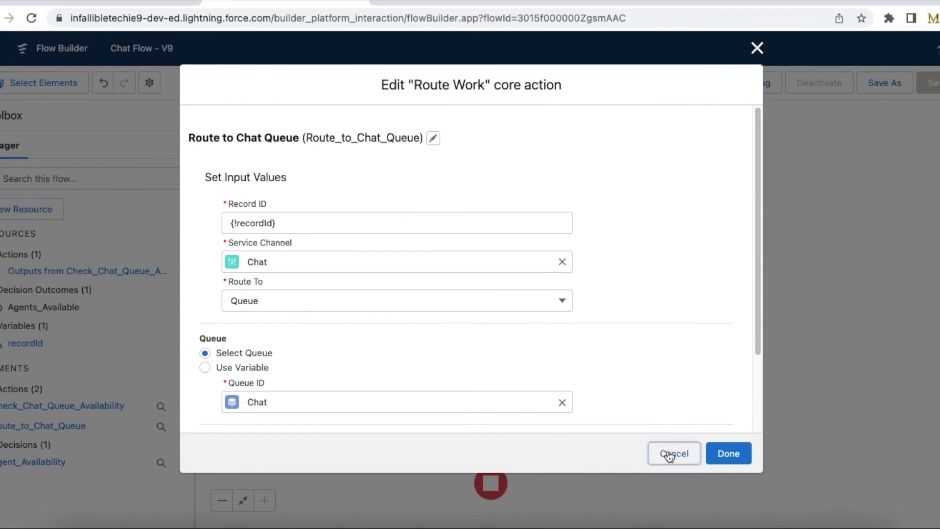
left_click(673, 454)
- Add a condition to Agents Available, browsing Check_Chat_Queue_Availability outputs for its resource
double_click(590, 302)
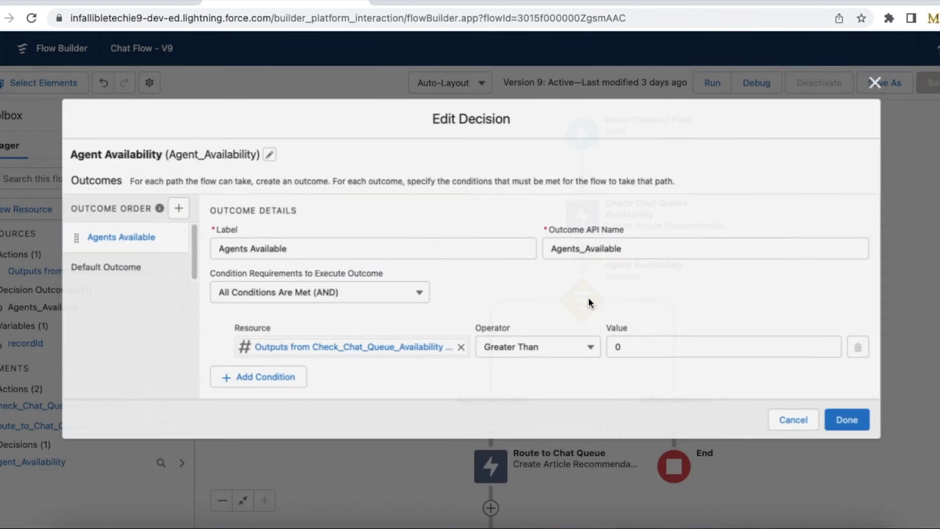
left_click(297, 385)
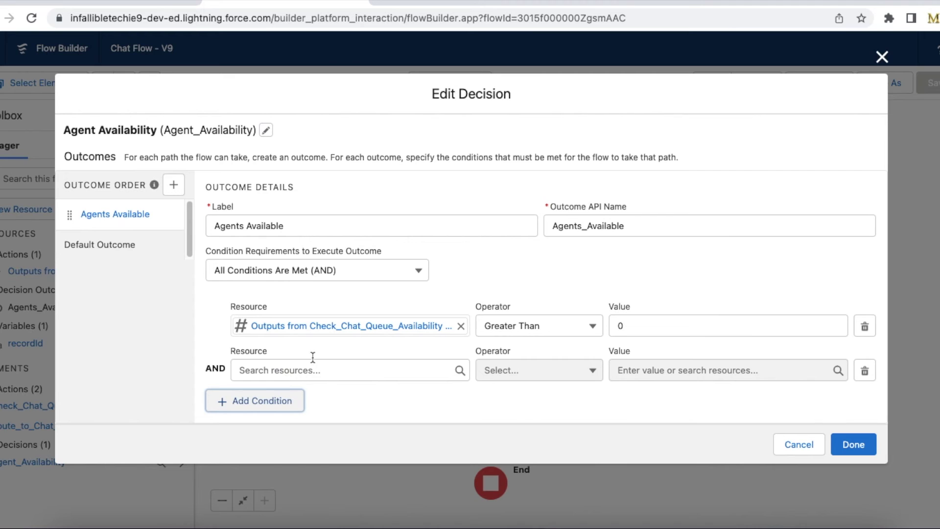
left_click(342, 371)
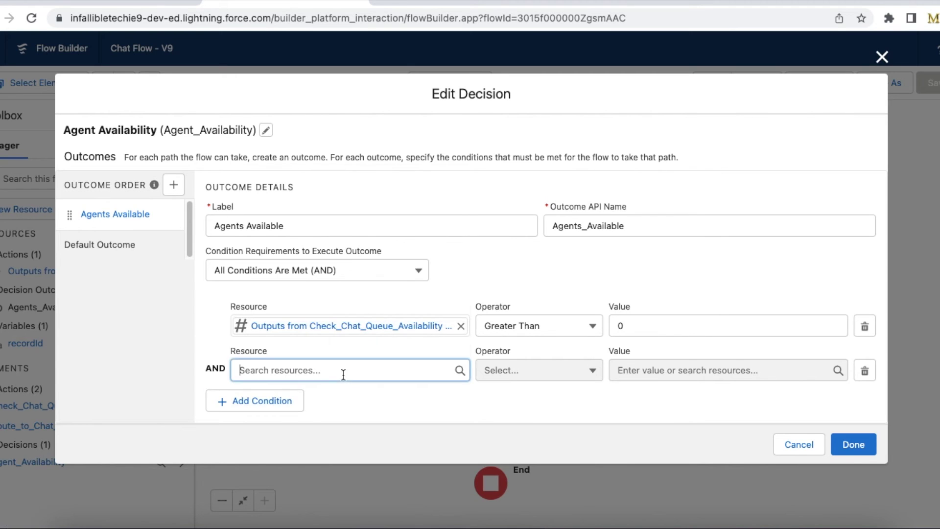
left_click(362, 228)
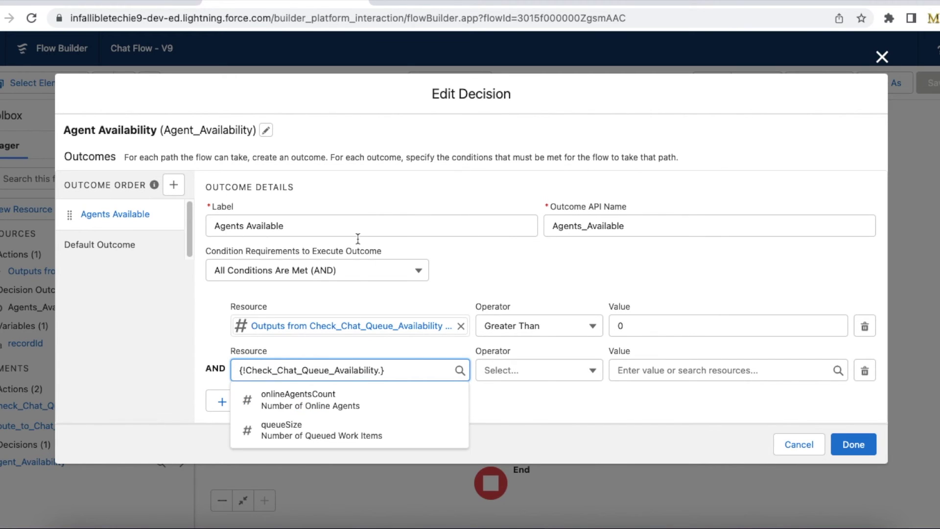